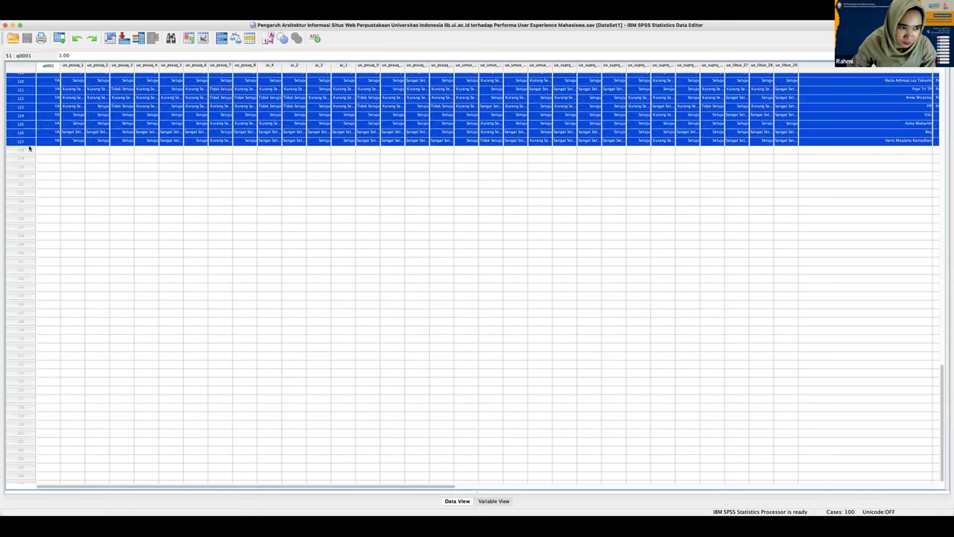
- Delete the selected cases 51 to 127 from the dataset, keeping the first 50 responses
click(41, 168)
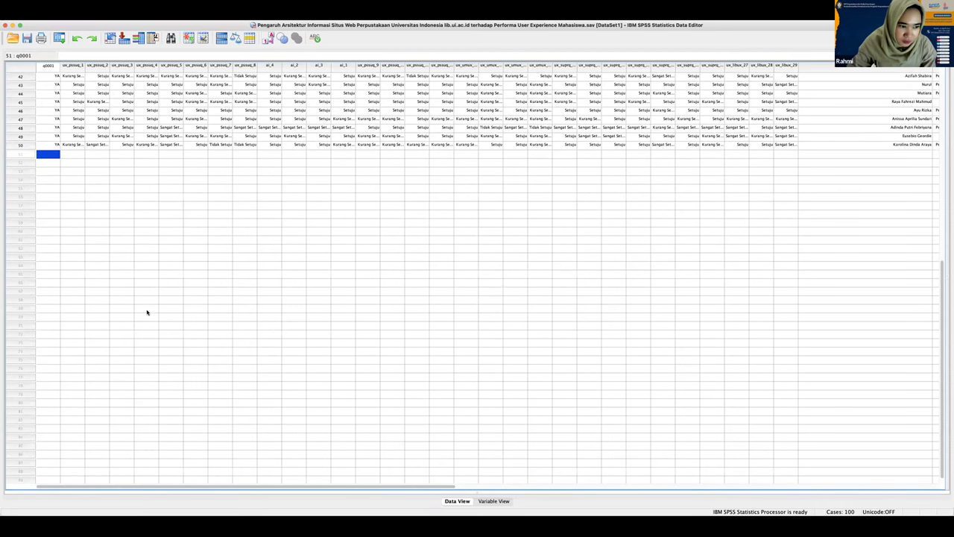
scroll(69, 319, up, 6)
scroll(69, 319, up, 6)
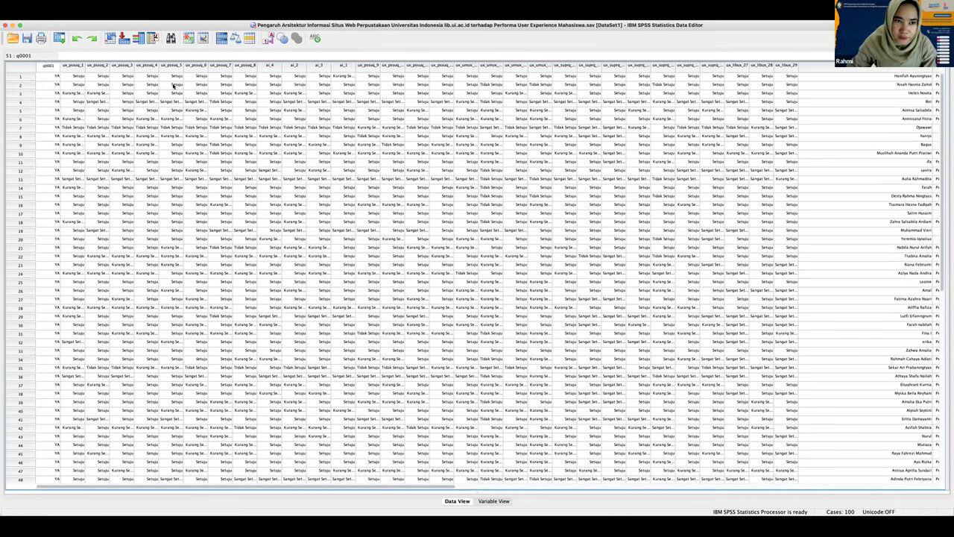
- Open the Reliability Analysis procedure under the Scale analyses for the questionnaire dataset
click(172, 1)
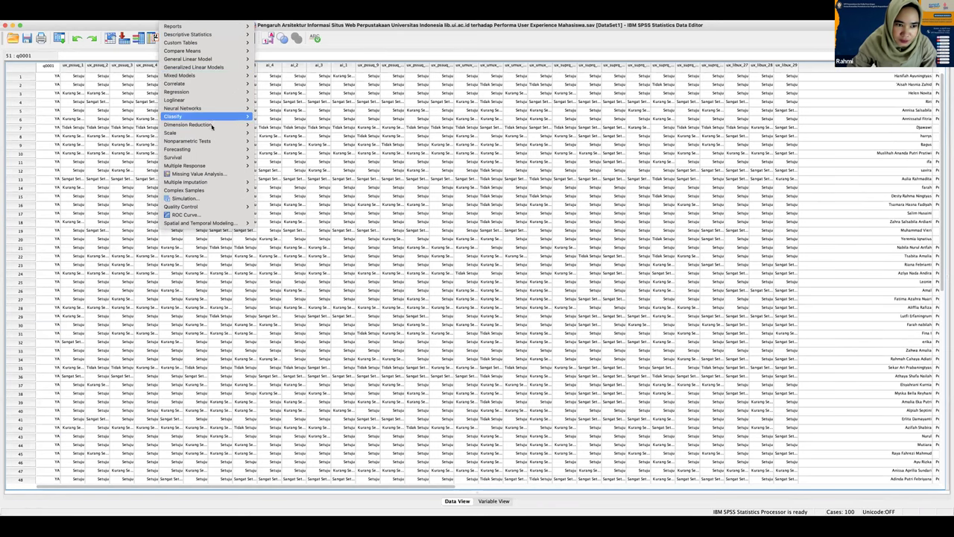
mouse_move(216, 133)
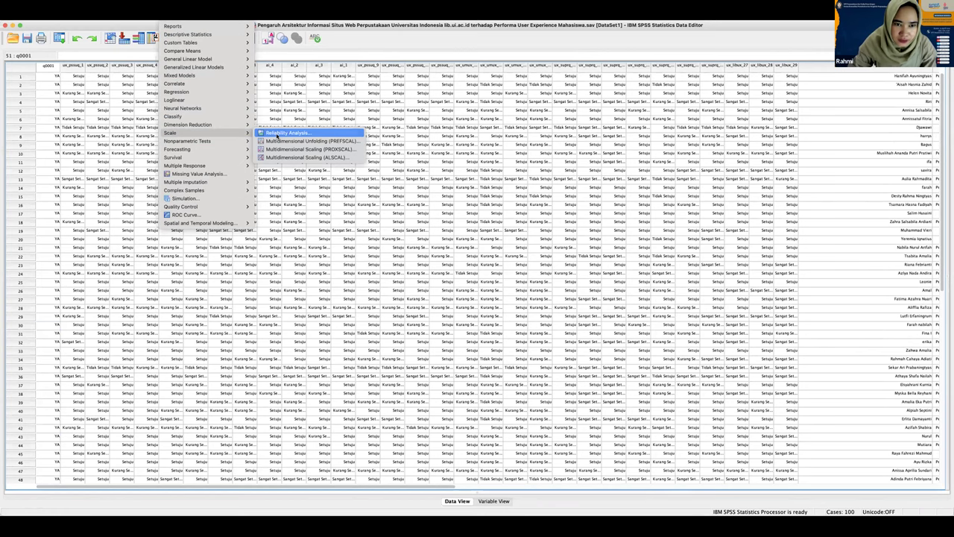
click(277, 137)
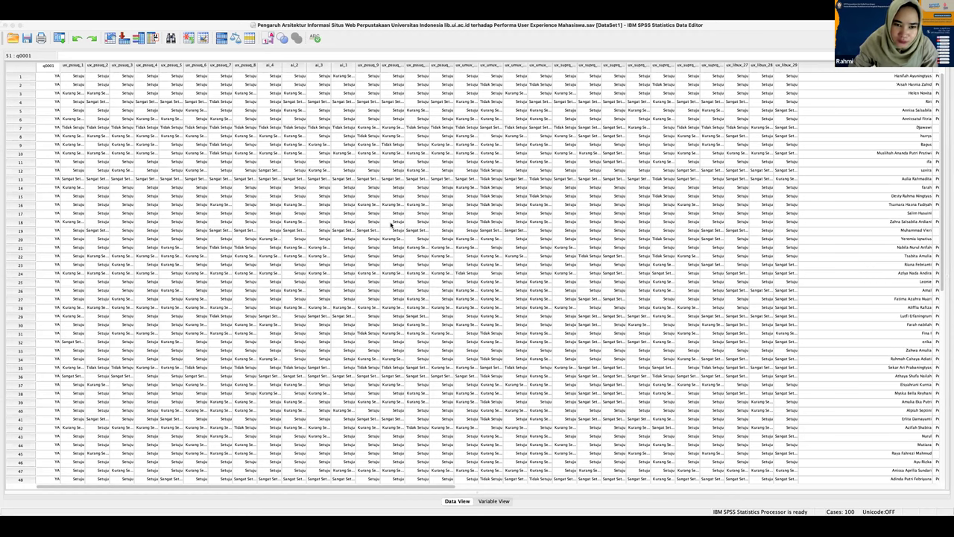
- Open the Bivariate correlation procedure for the questionnaire items
click(219, 136)
click(171, 10)
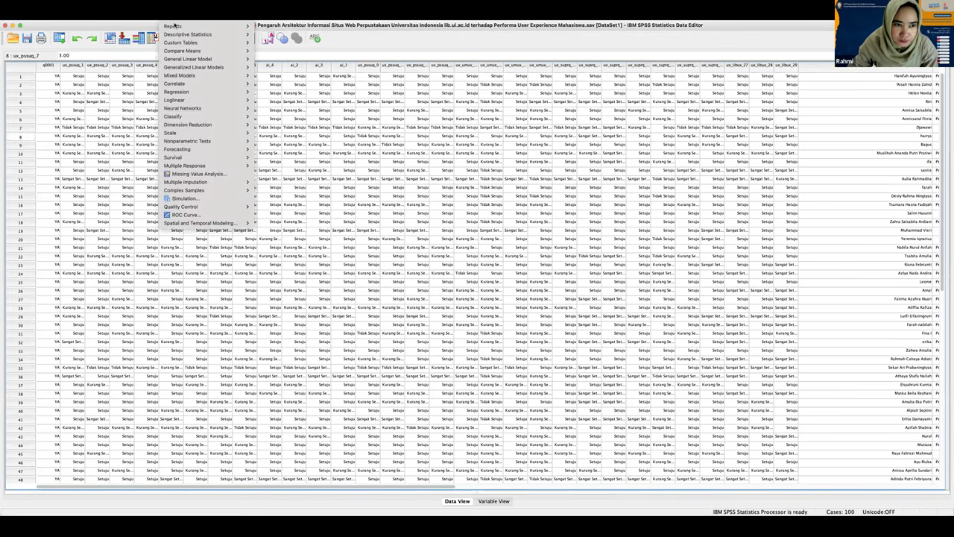
mouse_move(191, 80)
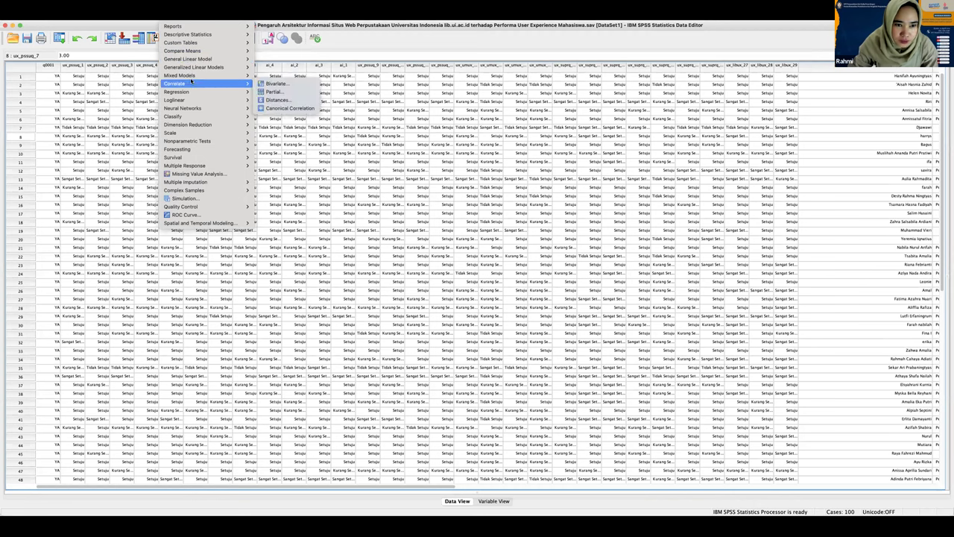
click(298, 88)
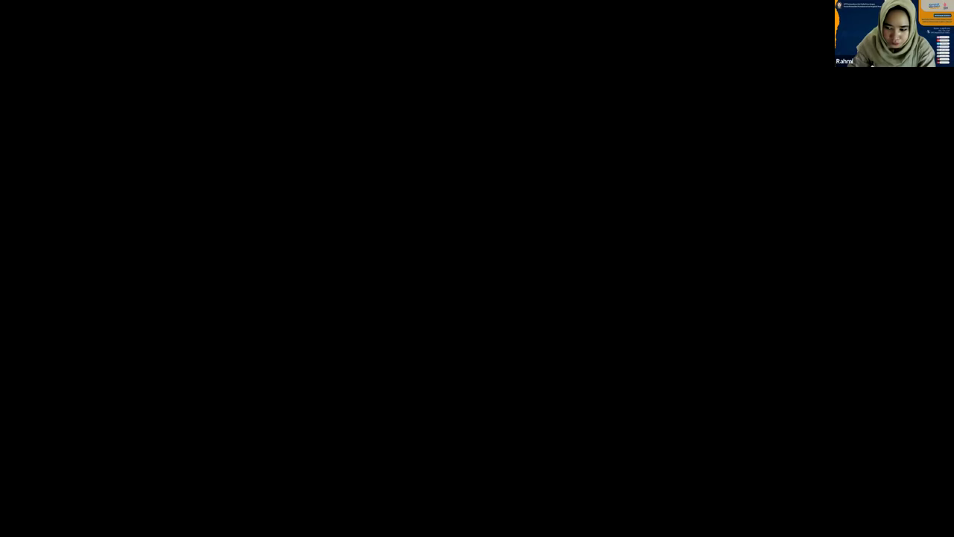
- Review the Pearson correlation matrix of the questionnaire items and check the r table PDF in Chrome around df 48
scroll(729, 382, up, 15)
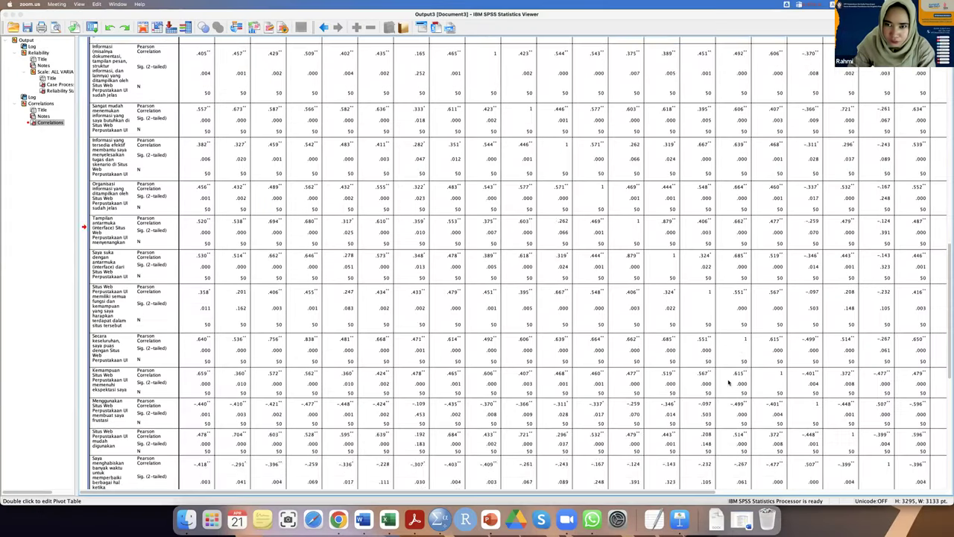
scroll(729, 382, down, 5)
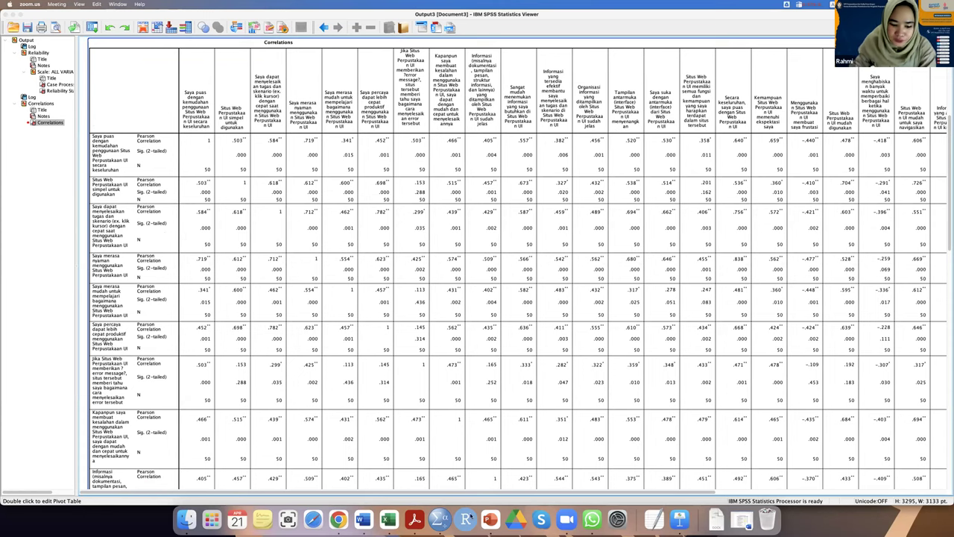
click(337, 518)
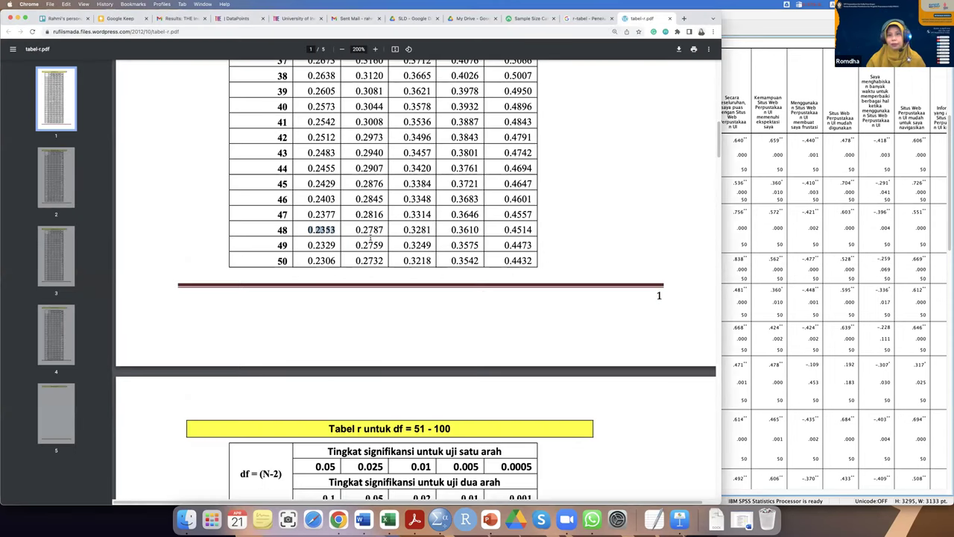
scroll(371, 237, up, 5)
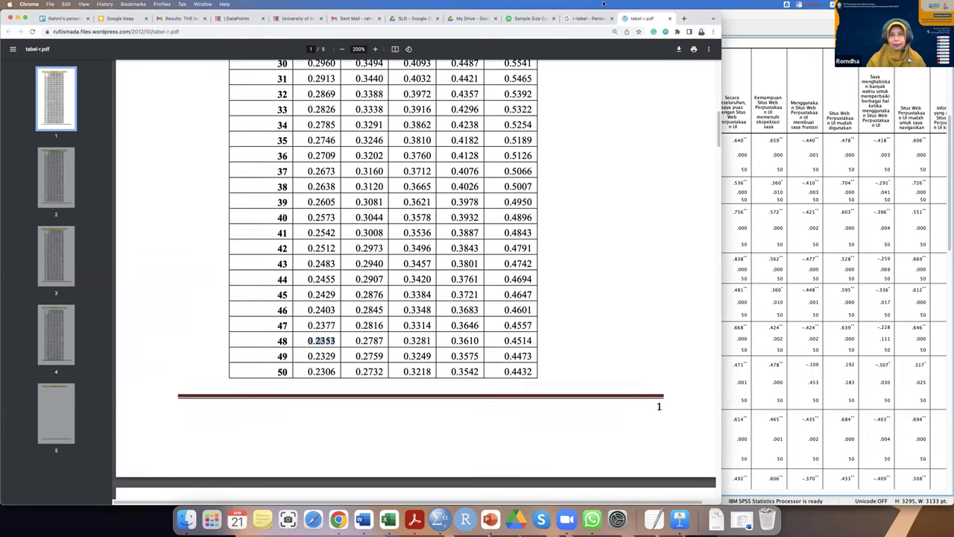
key(super+Tab)
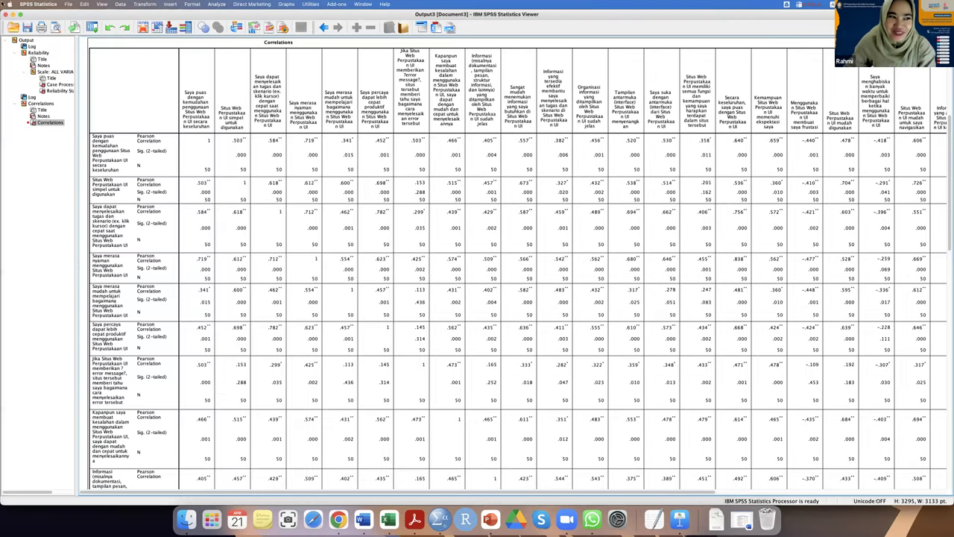
- Close the Output3 viewer without saving its contents and return to the questionnaire dataset
key(super+w)
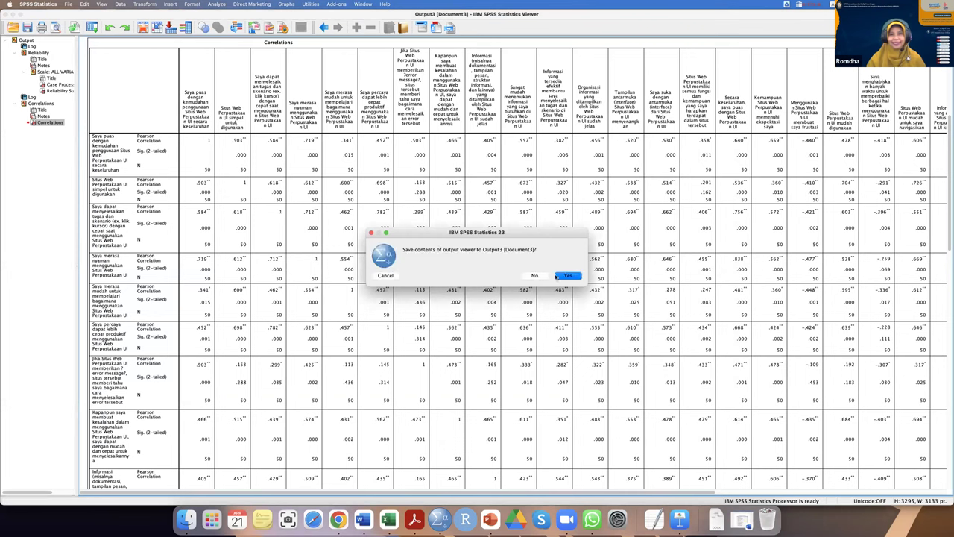
key(Escape)
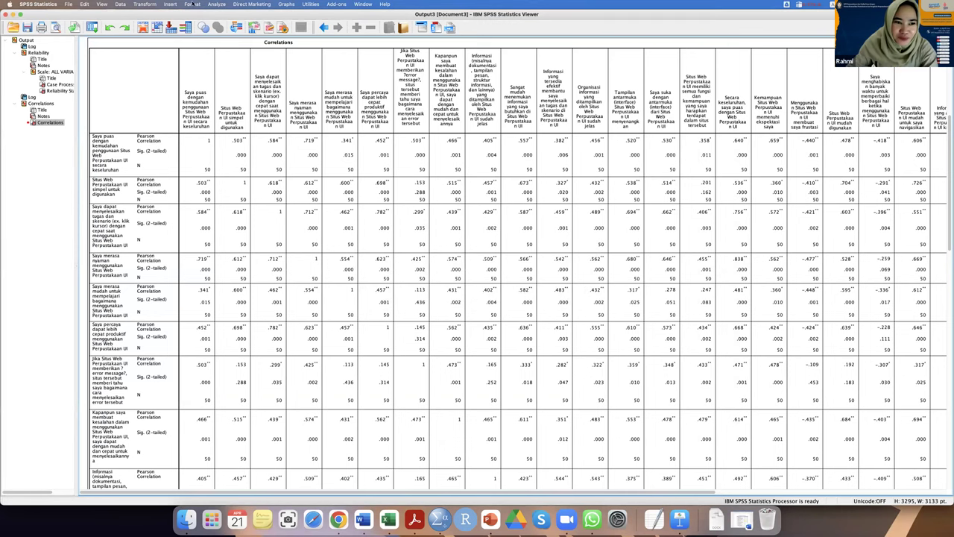
key(super+grave)
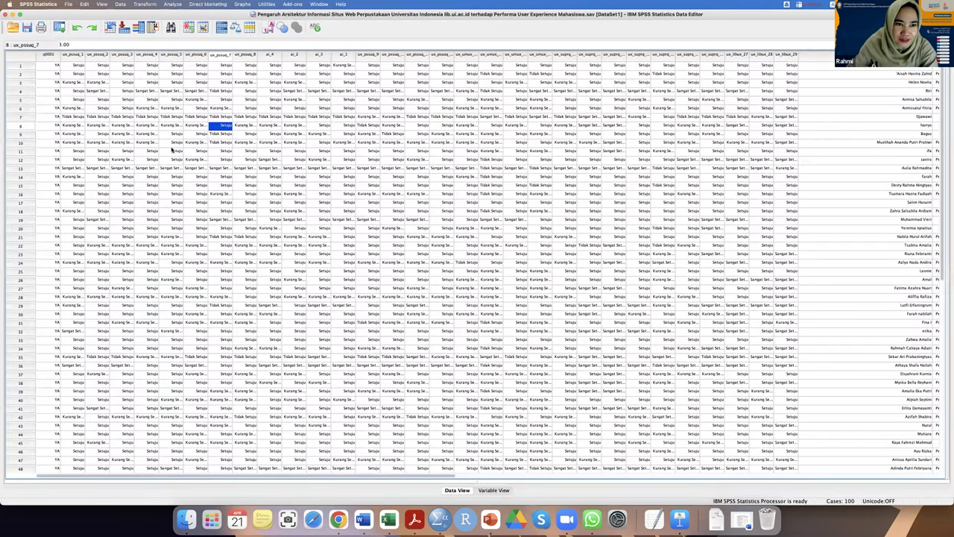
- Run a Reliability Analysis with the Alpha model on the questionnaire items from ux_pssuq_1 to ux_libux_29
click(172, 4)
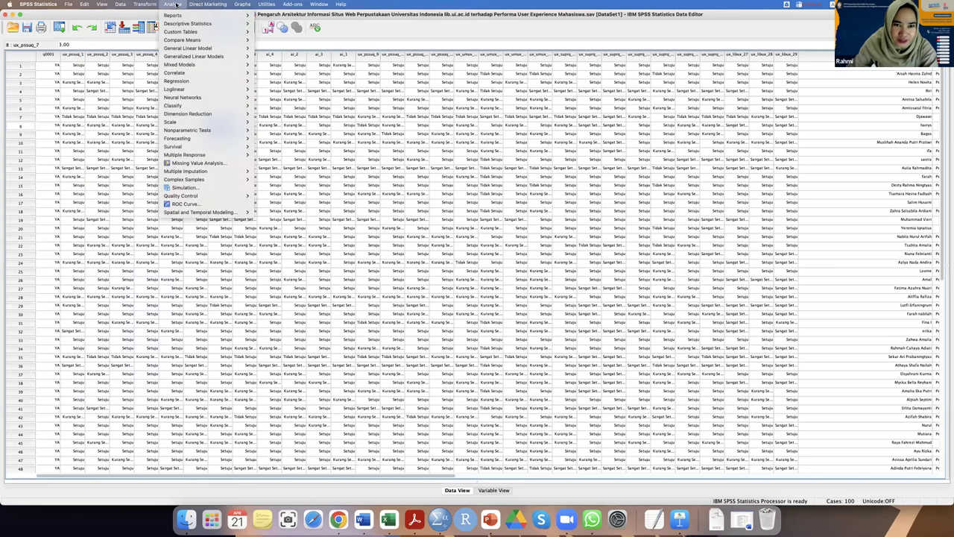
mouse_move(247, 123)
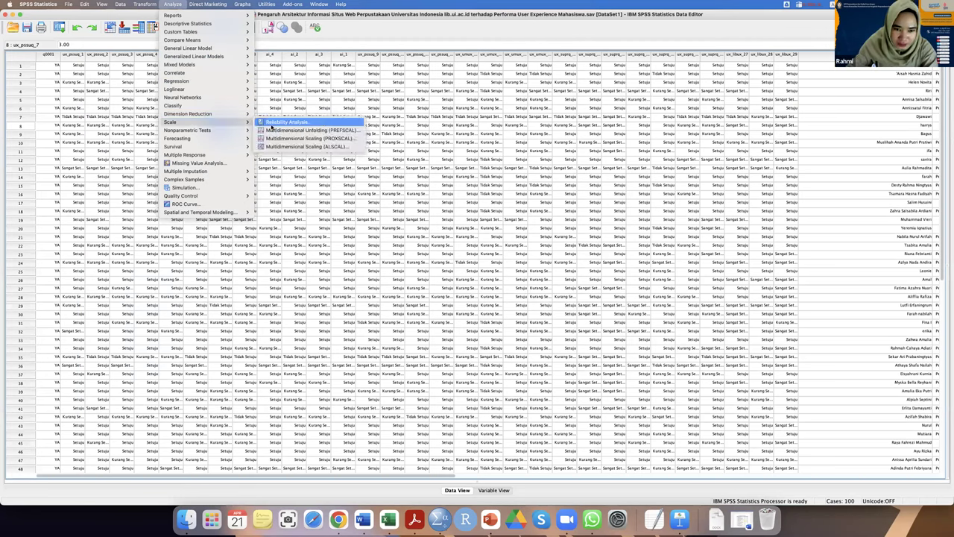
key(Return)
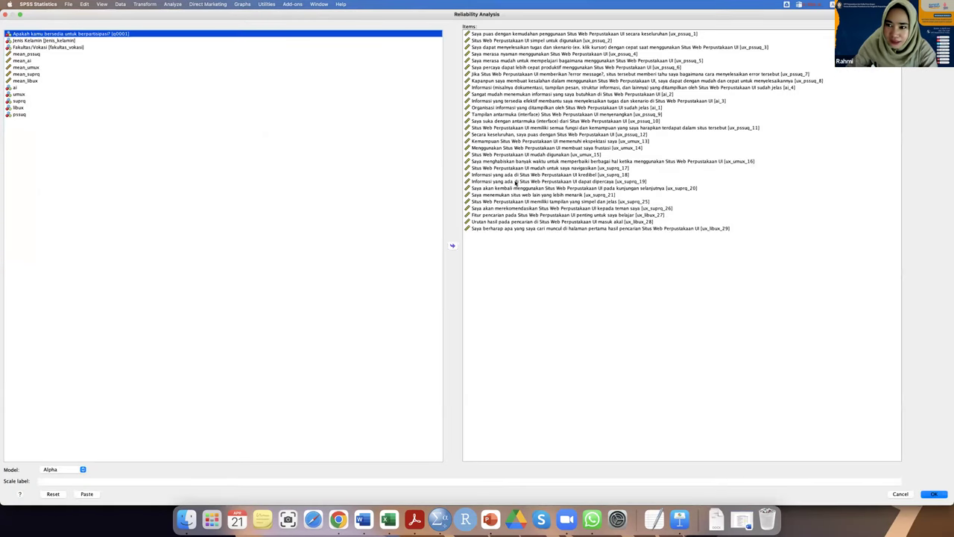
click(940, 497)
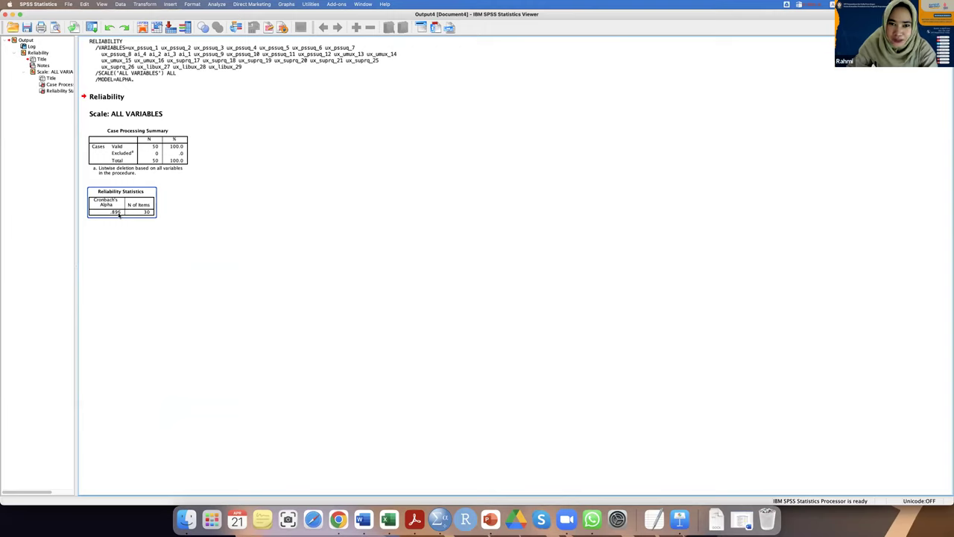
- Examine the Cronbach's Alpha in the Reliability Statistics table and narrow the output window so the dataset shows beside it
click(110, 221)
click(116, 205)
click(108, 222)
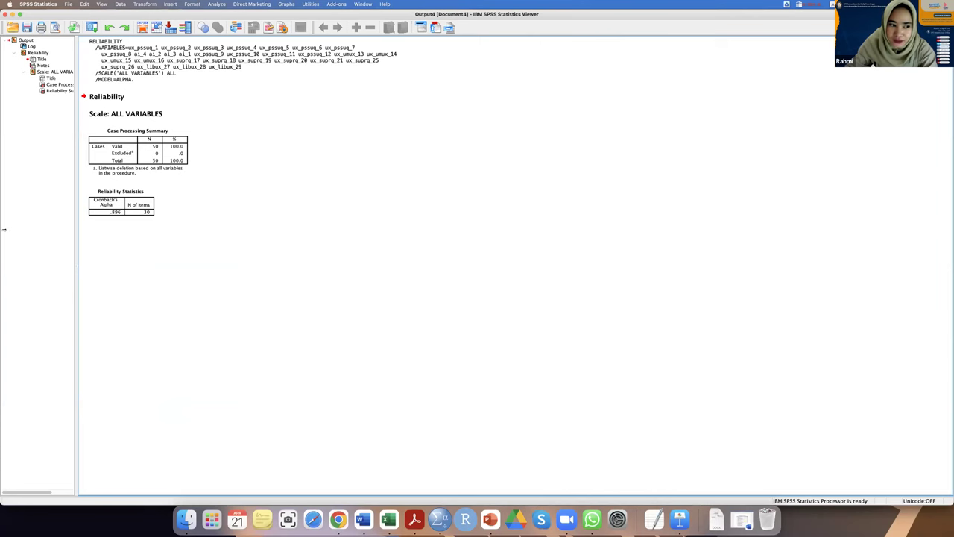
drag(114, 229, 115, 232)
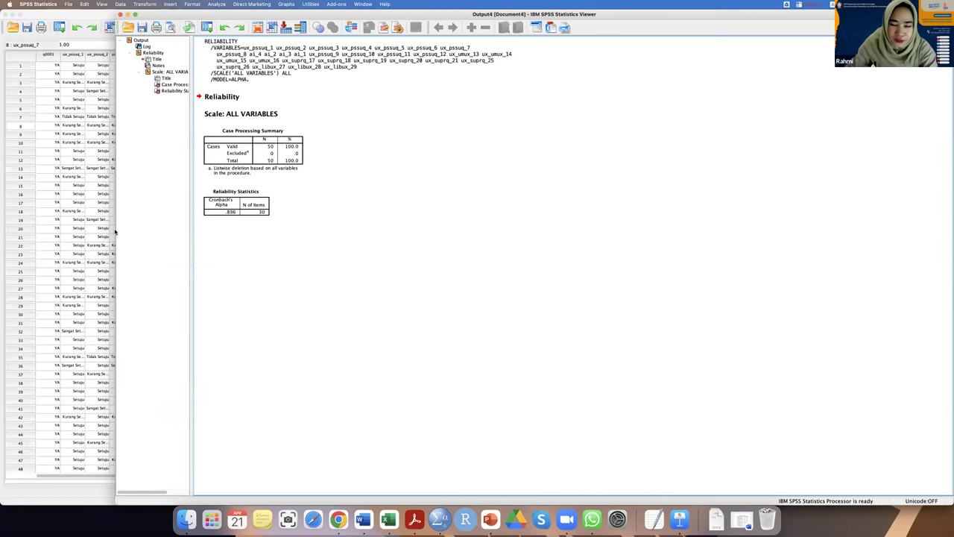
- Run two-tailed Pearson bivariate correlations on all questionnaire items with significant correlations flagged, and widen the output window to full width
click(214, 4)
mouse_move(212, 16)
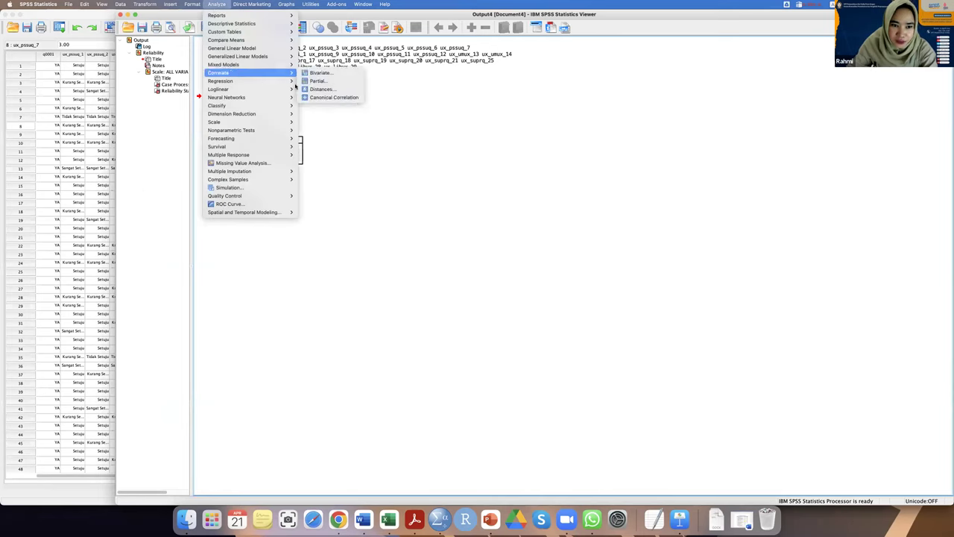
mouse_move(246, 72)
click(307, 74)
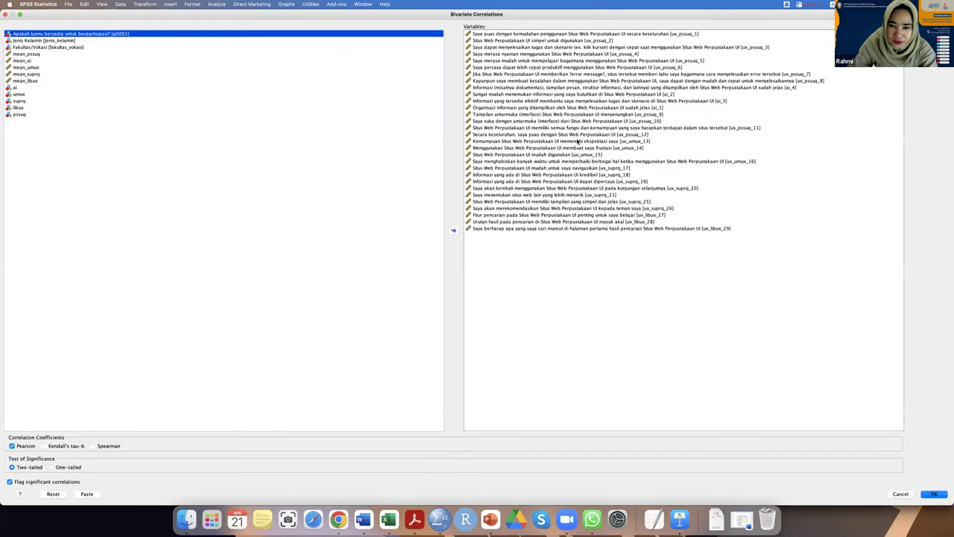
click(935, 494)
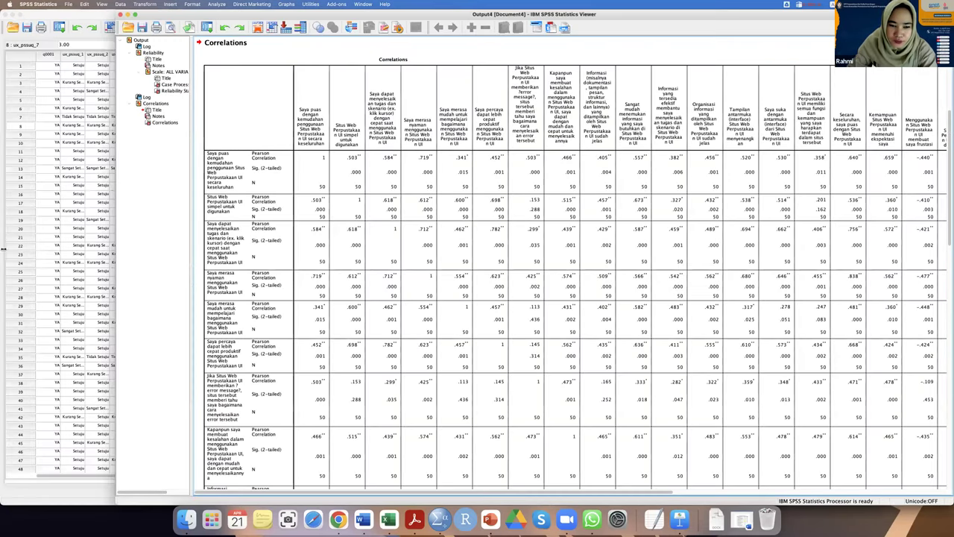
key(ctrl+alt+Return)
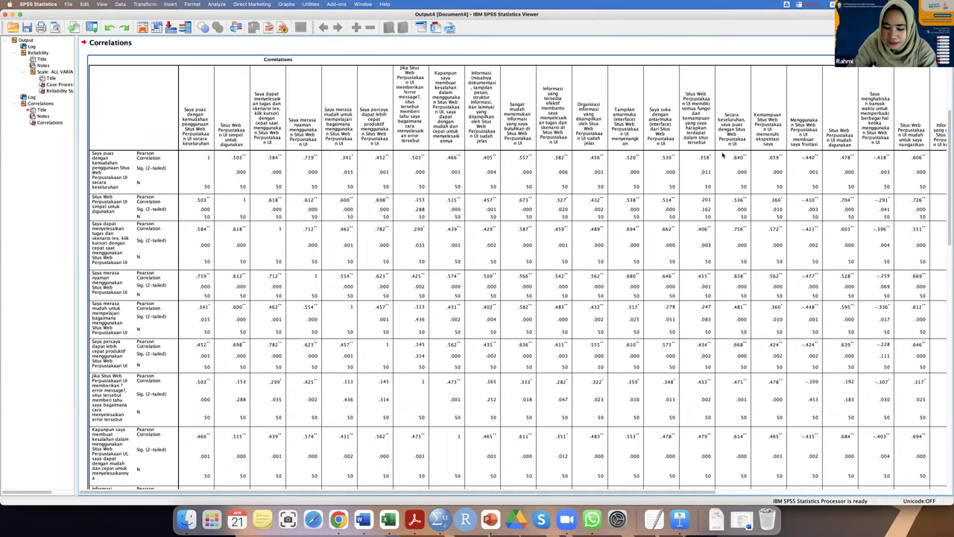
- Switch to Chrome, widen its window, and view the tabel-r.pdf header along with the r-tabel search it came from
click(337, 519)
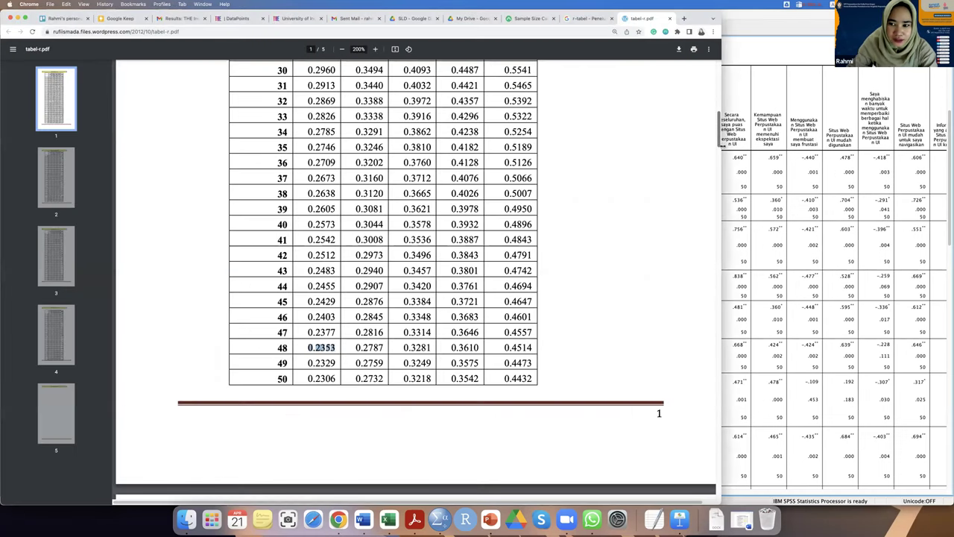
drag(720, 147, 832, 186)
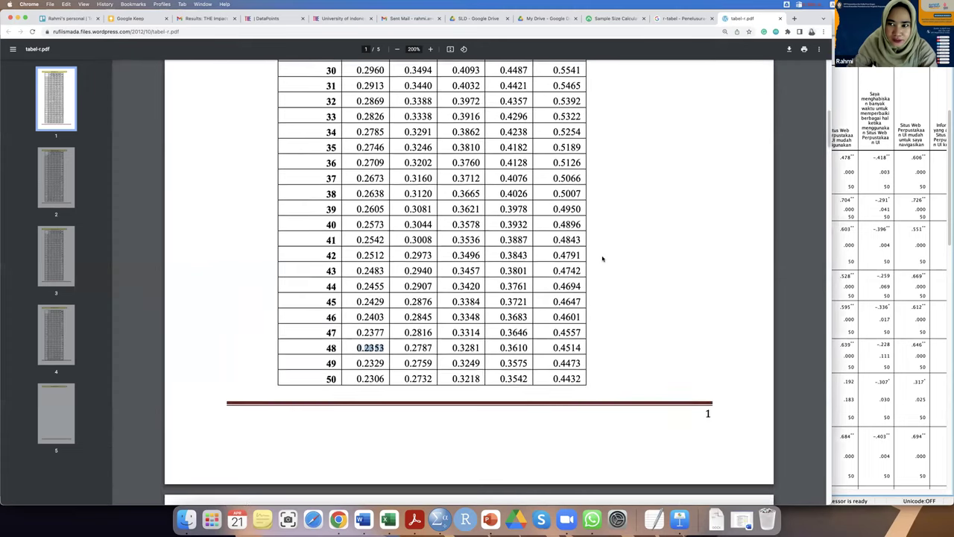
scroll(602, 258, up, 10)
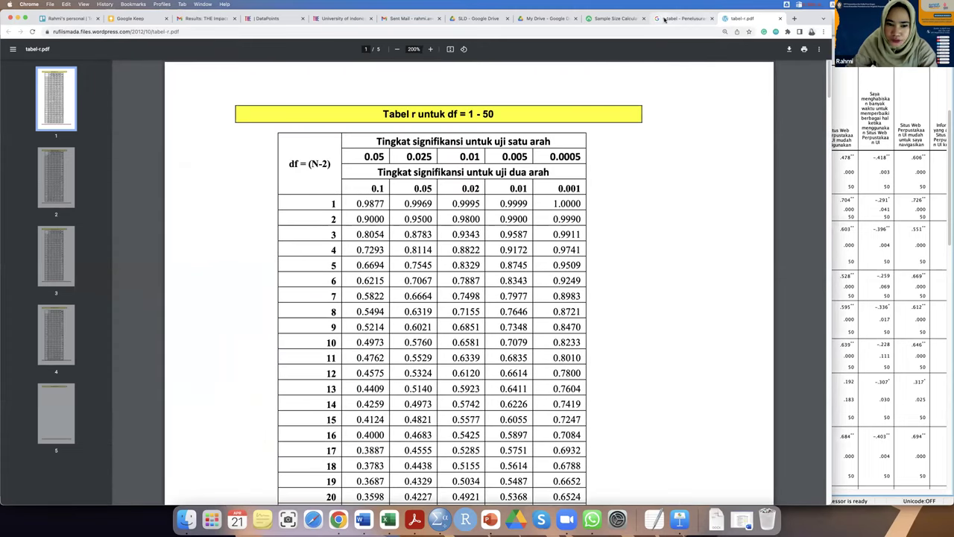
click(671, 19)
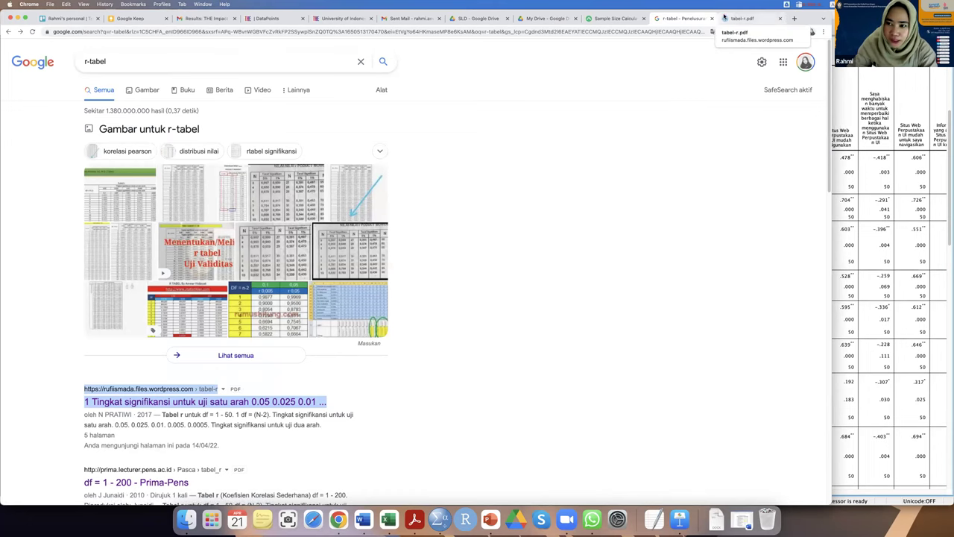
click(723, 17)
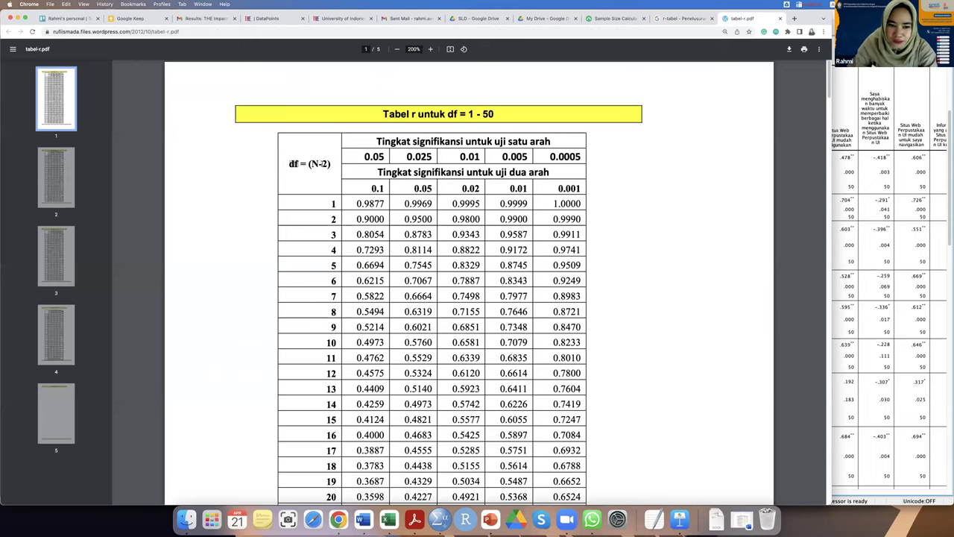
- Check the df = (N-2) formula in the r table and look up the df 48 value at 0.05 one-tailed significance
click(318, 164)
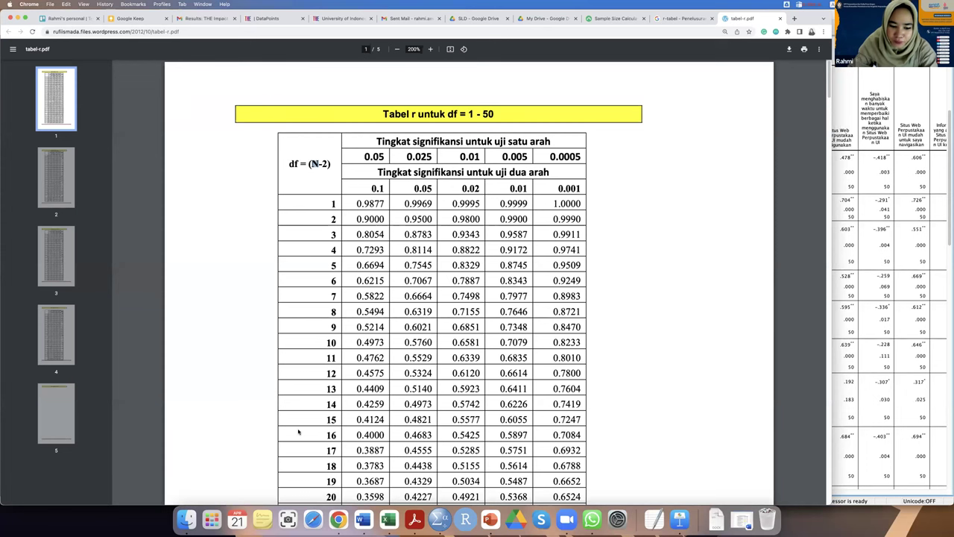
scroll(298, 430, down, 4)
scroll(298, 431, down, 10)
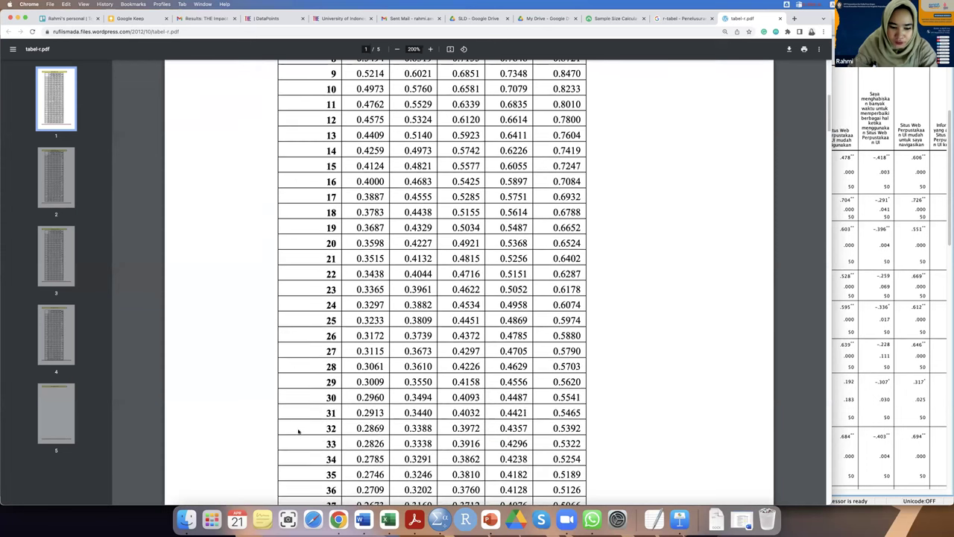
drag(355, 426, 383, 427)
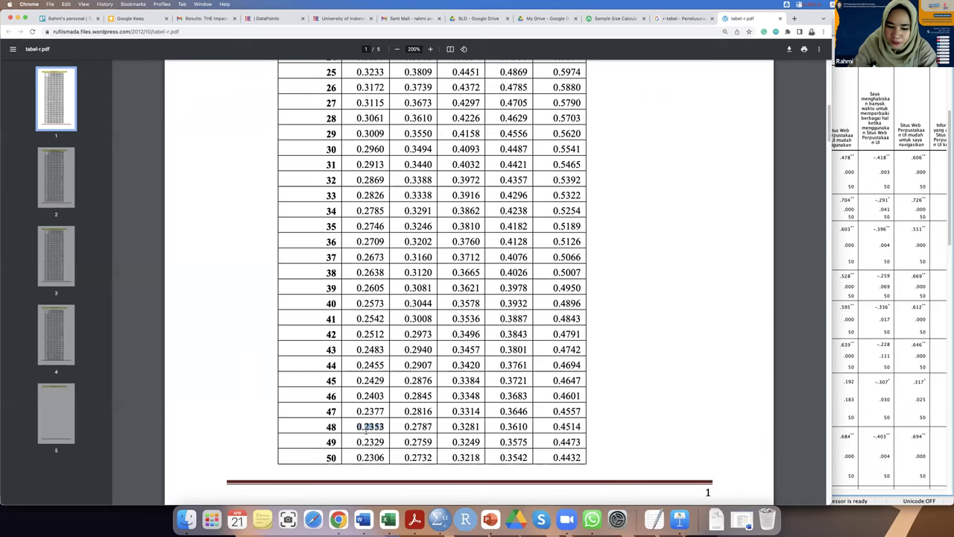
click(366, 429)
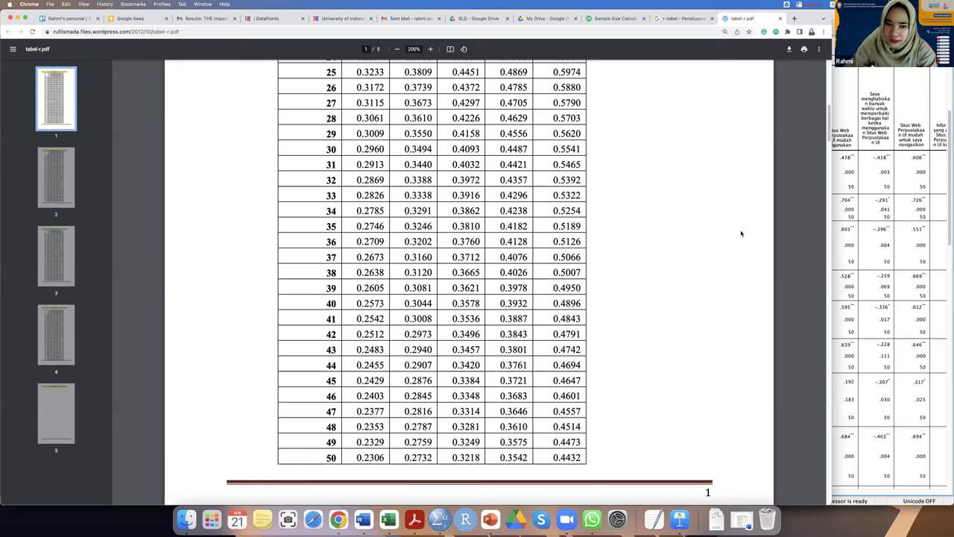
- Return to the SPSS output and examine the Pearson correlations of the questionnaire items down to the row on displayed information being clear
key(super+Tab)
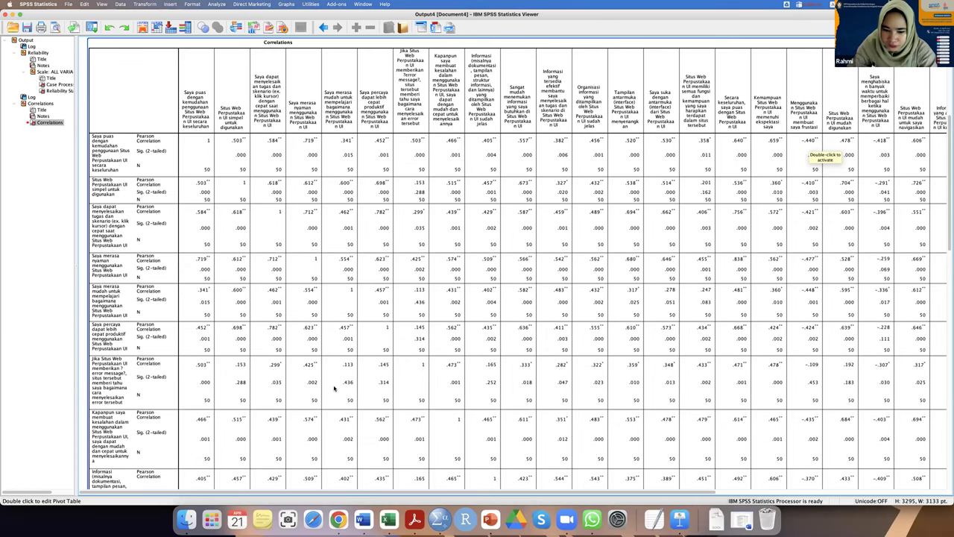
scroll(335, 389, down, 3)
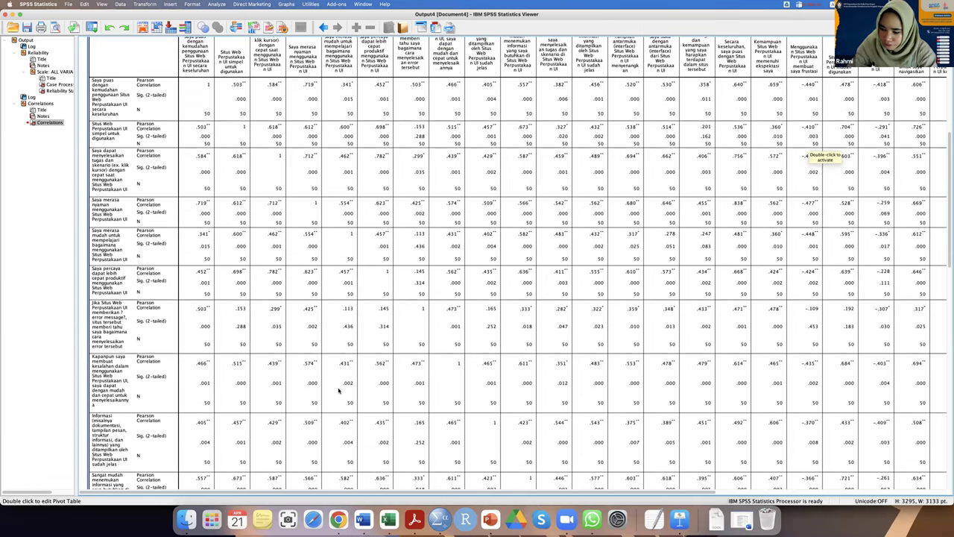
scroll(339, 390, down, 3)
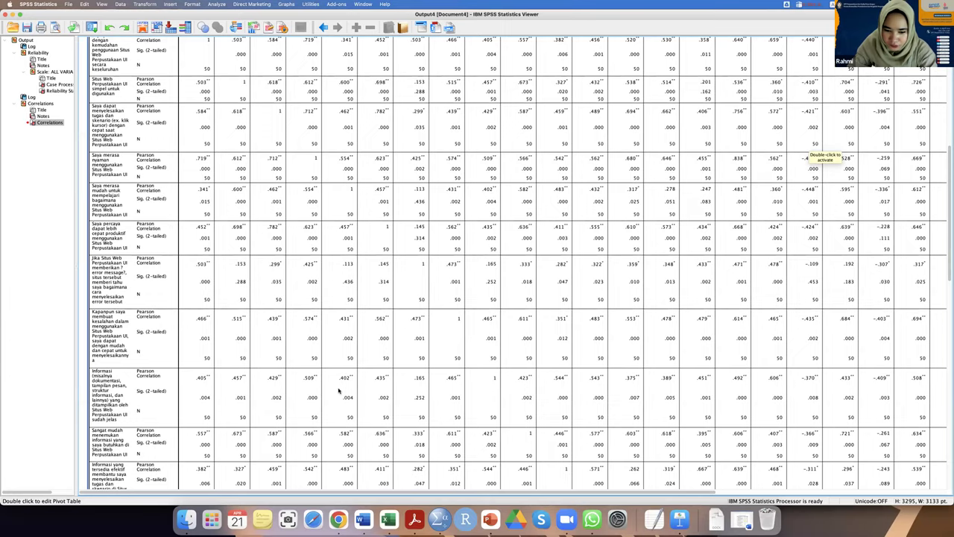
scroll(339, 390, down, 2)
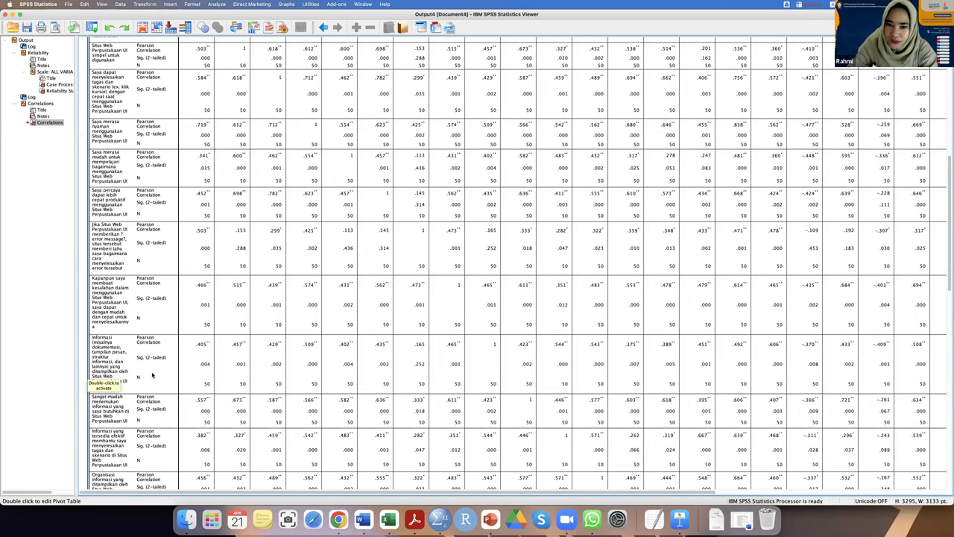
scroll(138, 375, up, 1)
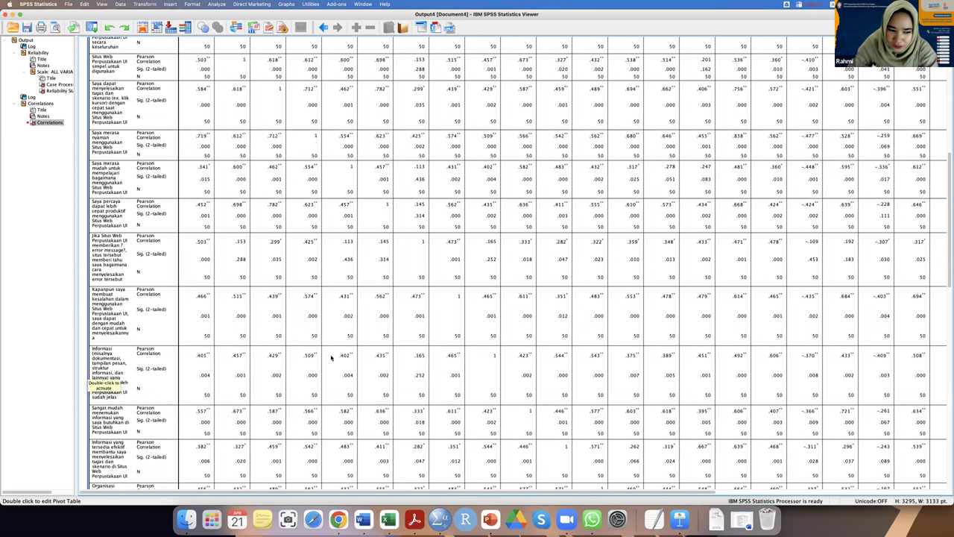
click(93, 366)
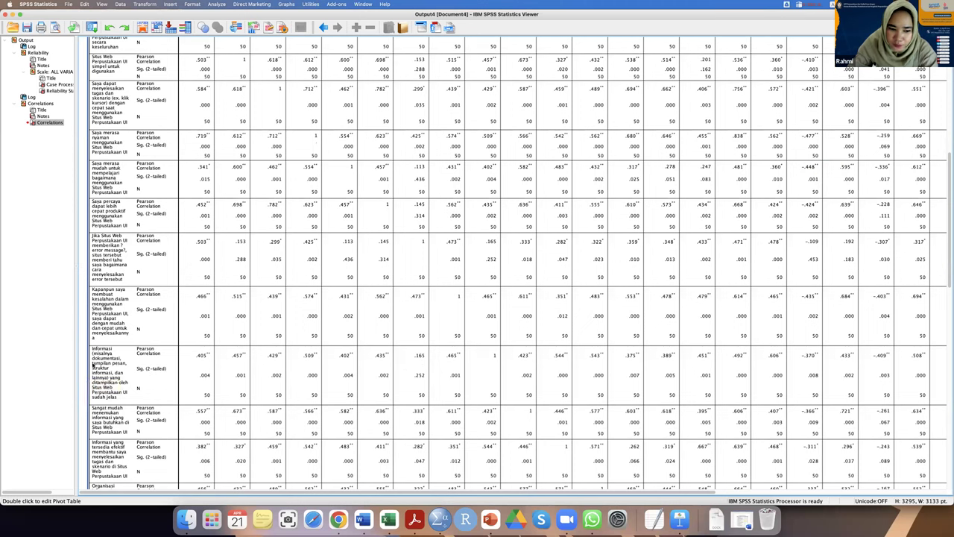